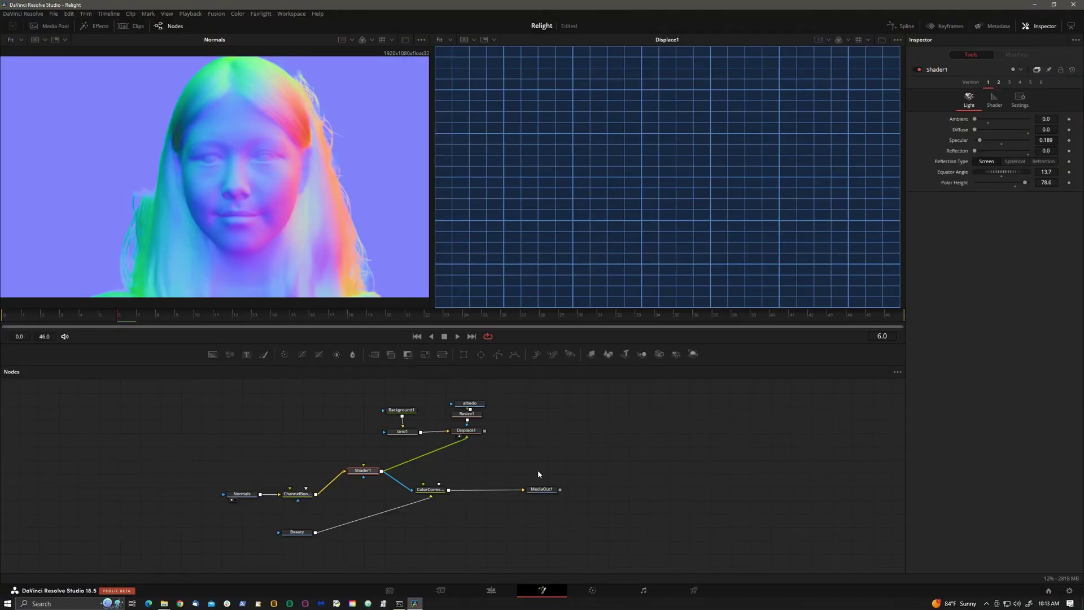
Lower Shader1's Polar Height, shift its Equator Angle, then place Julia_Plate_24fps on V1 and play.
key("1")
left_click_drag(1045, 183, 1013, 182)
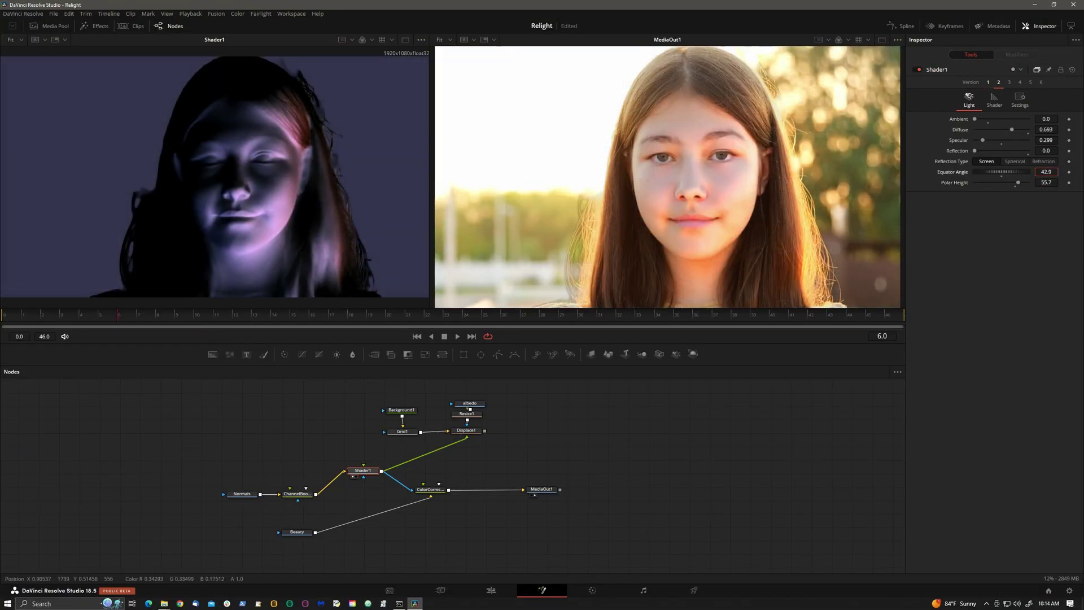
left_click_drag(1045, 172, 1022, 171)
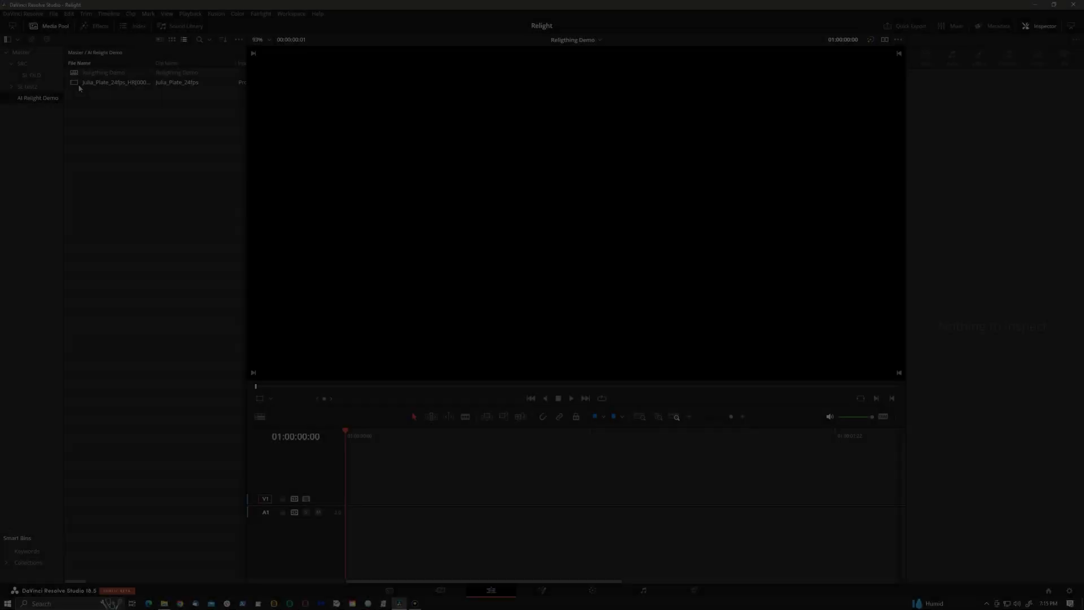
left_click_drag(113, 82, 354, 501)
key("space")
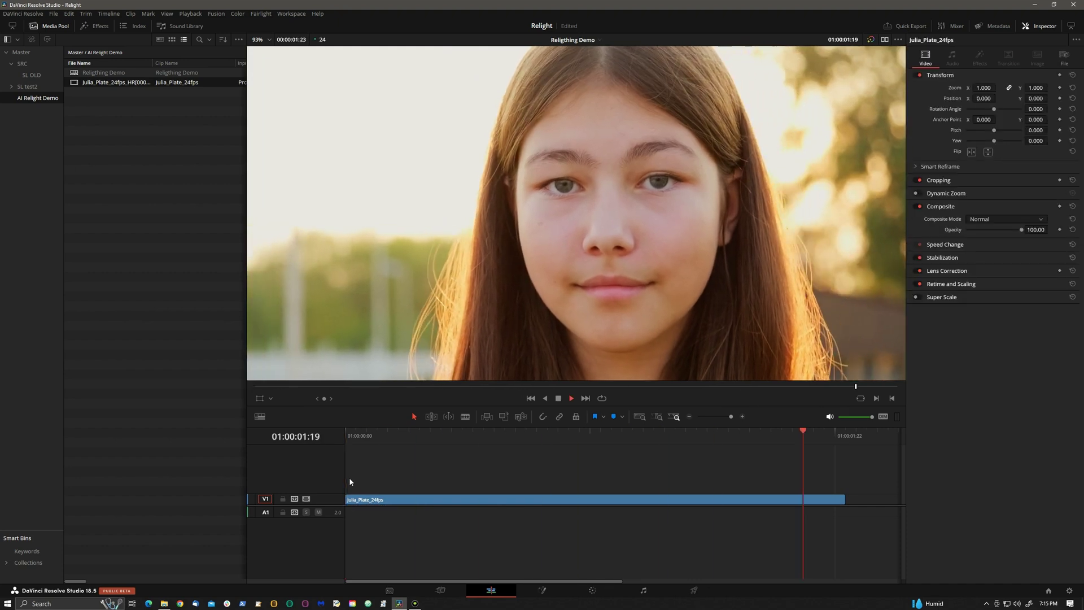
Return the playhead to the clip start, search effects for 'ai', and drop AI Relight onto the V1 clip.
left_click_drag(374, 440, 320, 440)
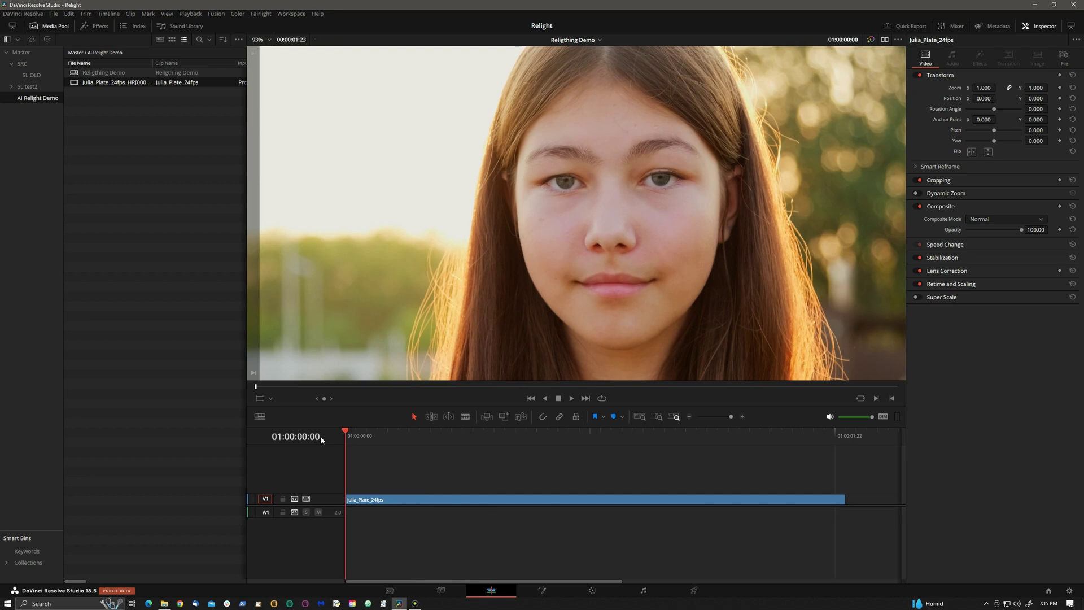
left_click(97, 30)
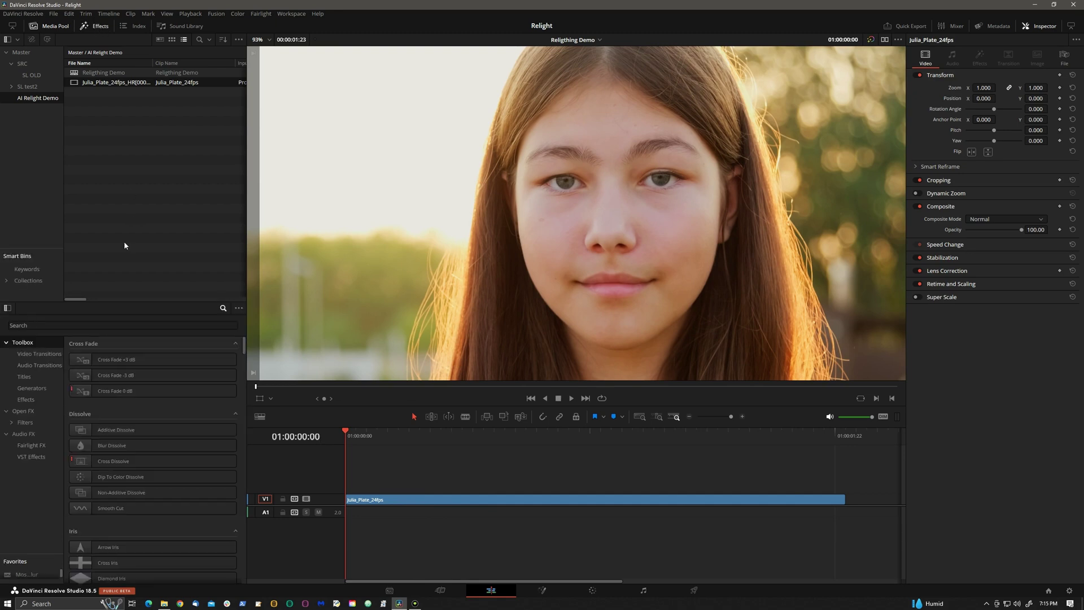
left_click(103, 326)
type("ai")
left_click_drag(99, 357, 412, 501)
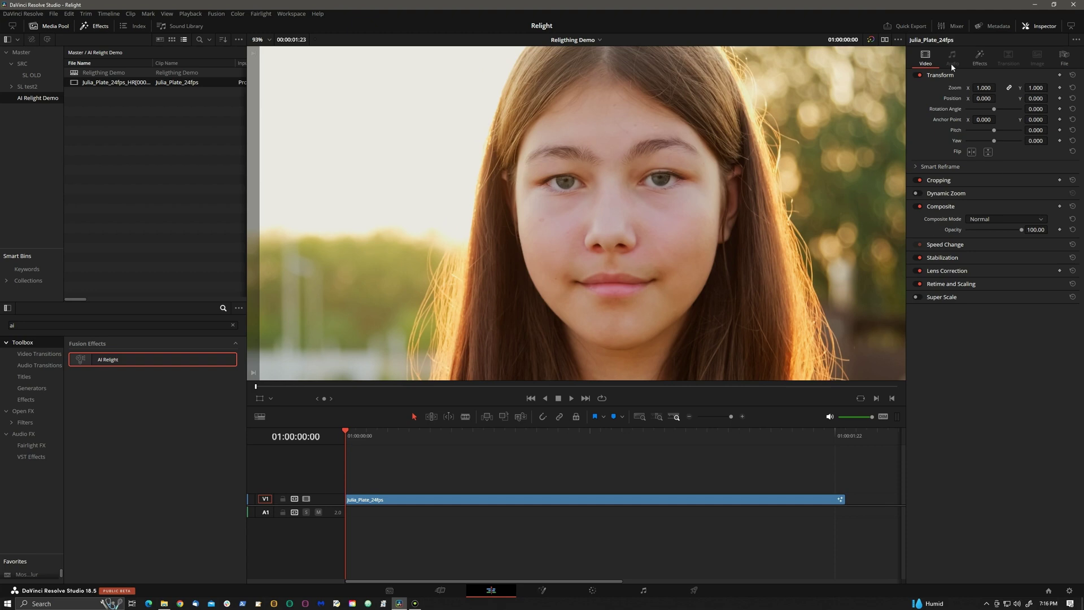
Run Render Normals in the clip's AI Relight Inspector controls so both lights relight the face.
left_click(980, 59)
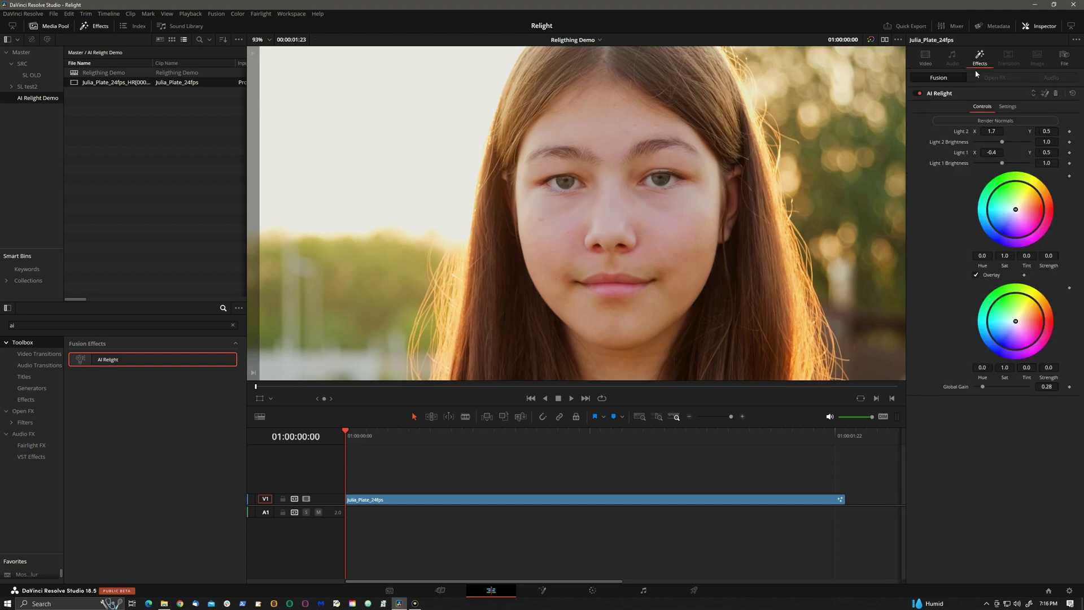
left_click(1025, 120)
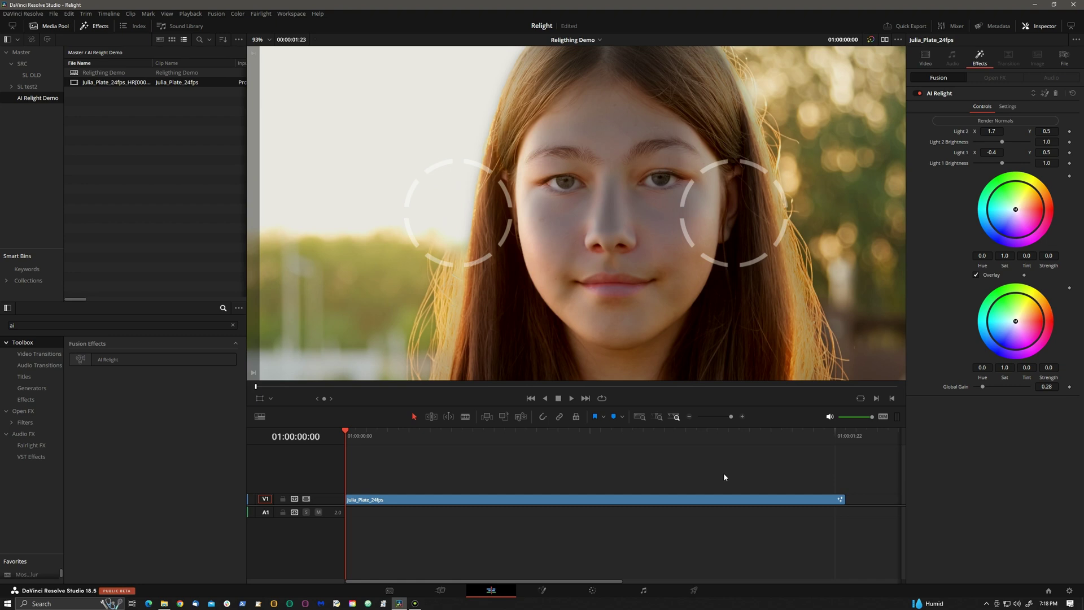
Compare AI Relight off and on, then raise Light 1 Y to 0.7 on the left side.
left_click(917, 93)
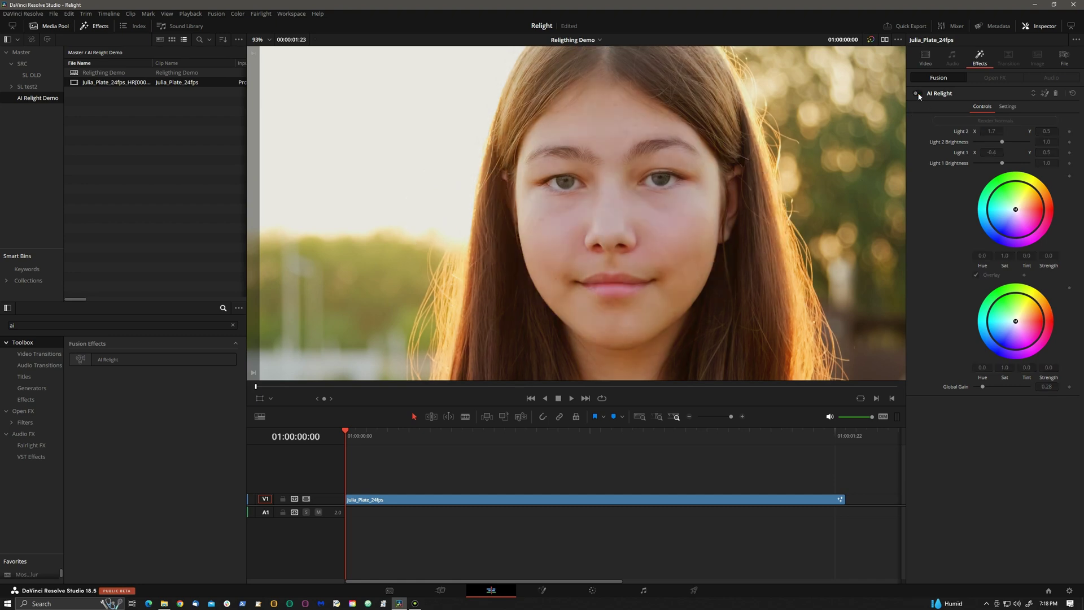
left_click(917, 94)
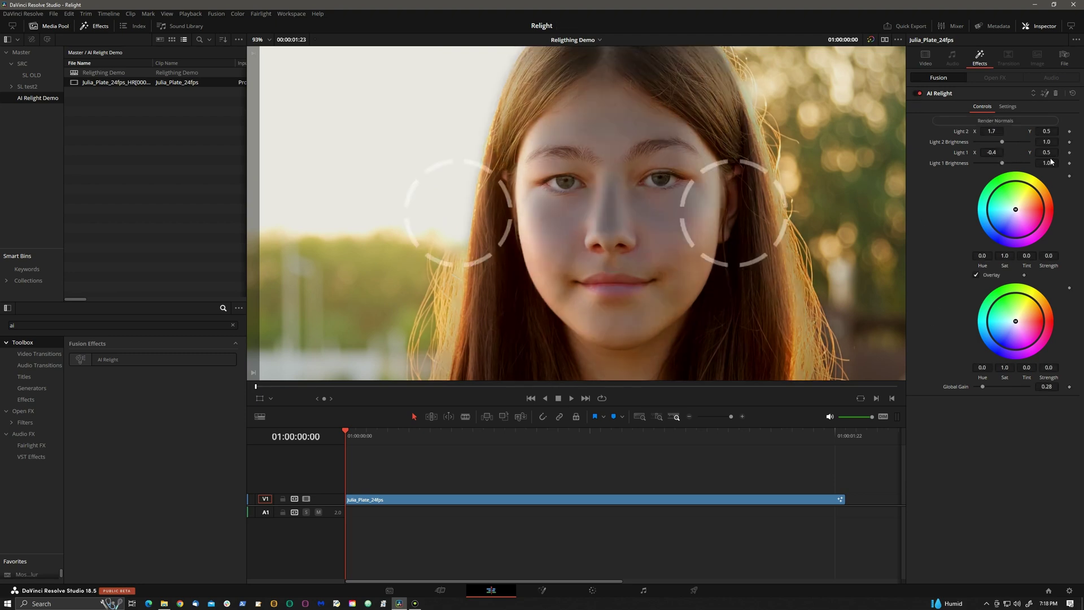
left_click_drag(459, 213, 458, 143)
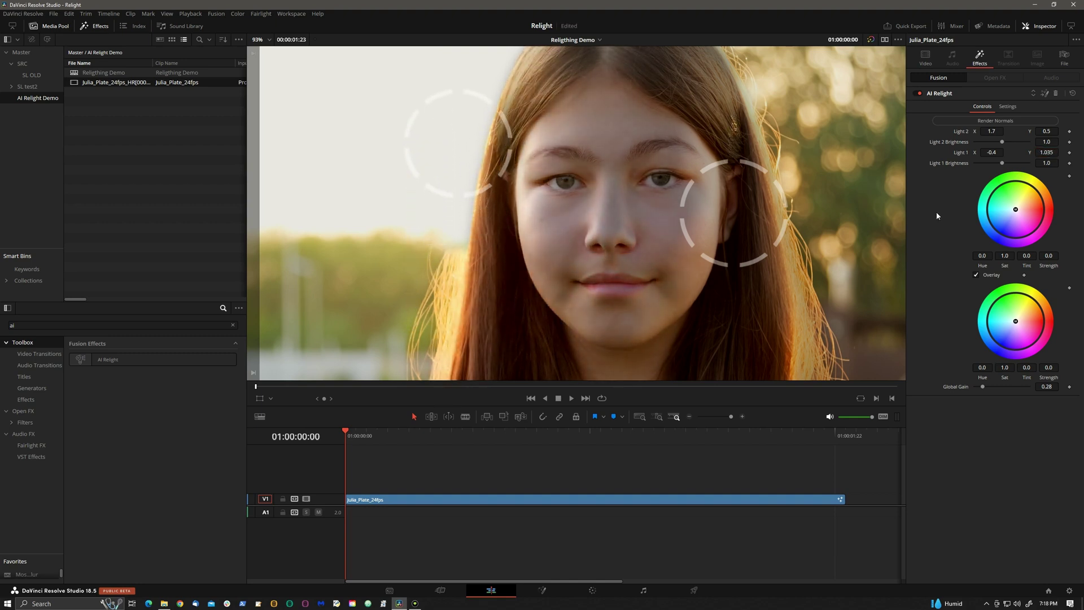
type("0.7")
key("Return")
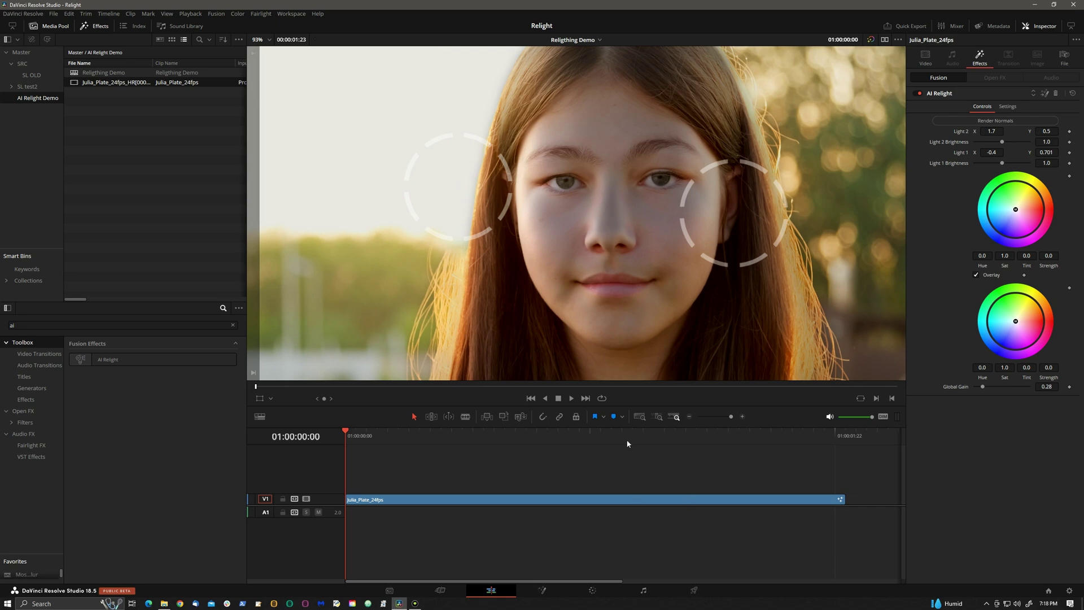
Open the clip in Fusion and insert an AIRelight node found by searching 'ai' in Select Tool.
left_click(542, 590)
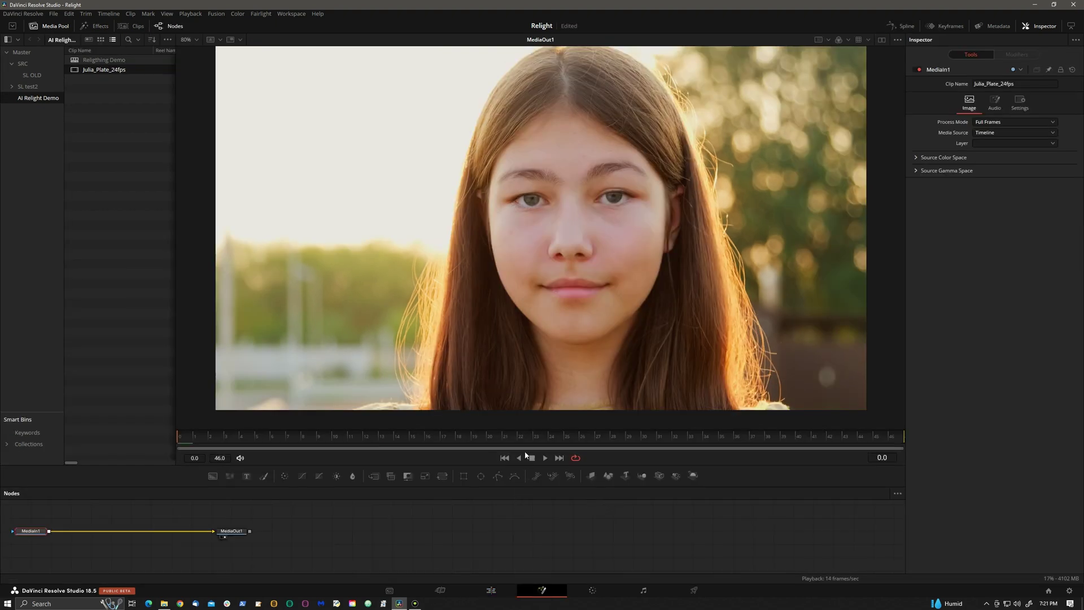
key("shift+space")
type("ai")
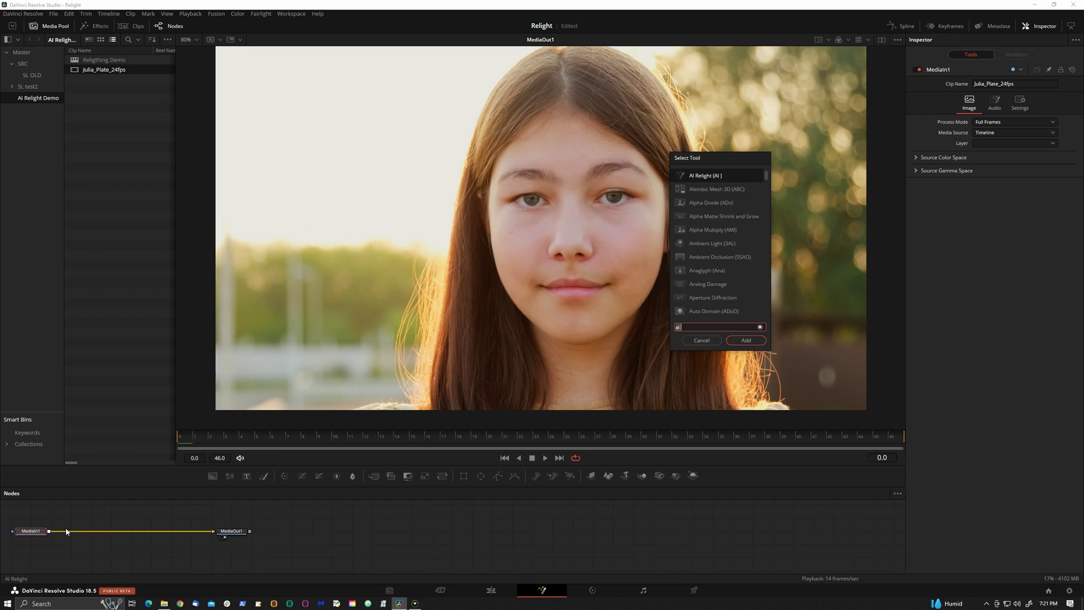
key("BackSpace")
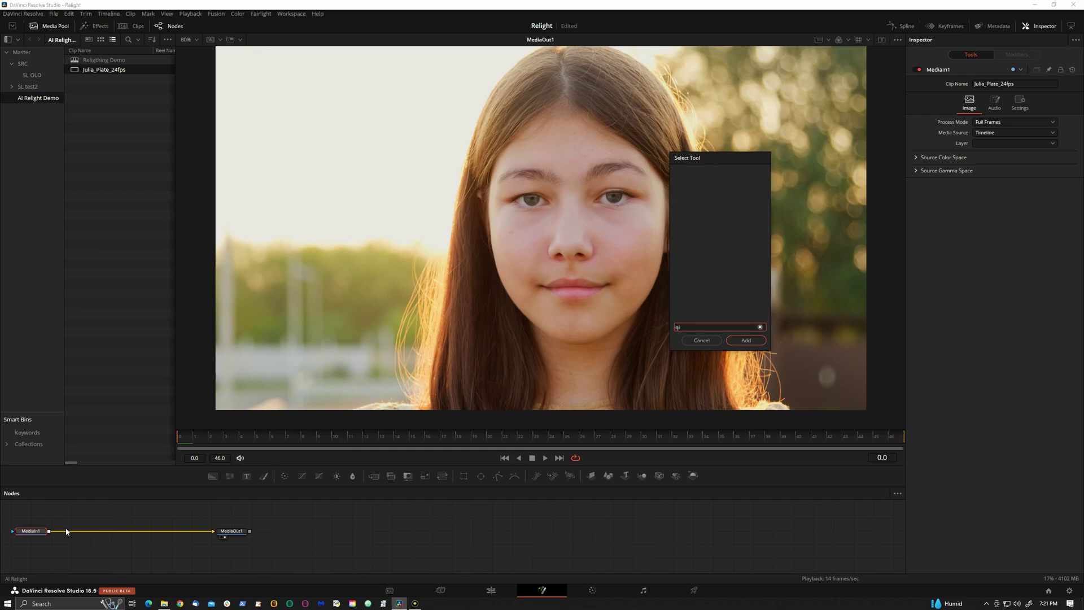
type("i")
key("Return")
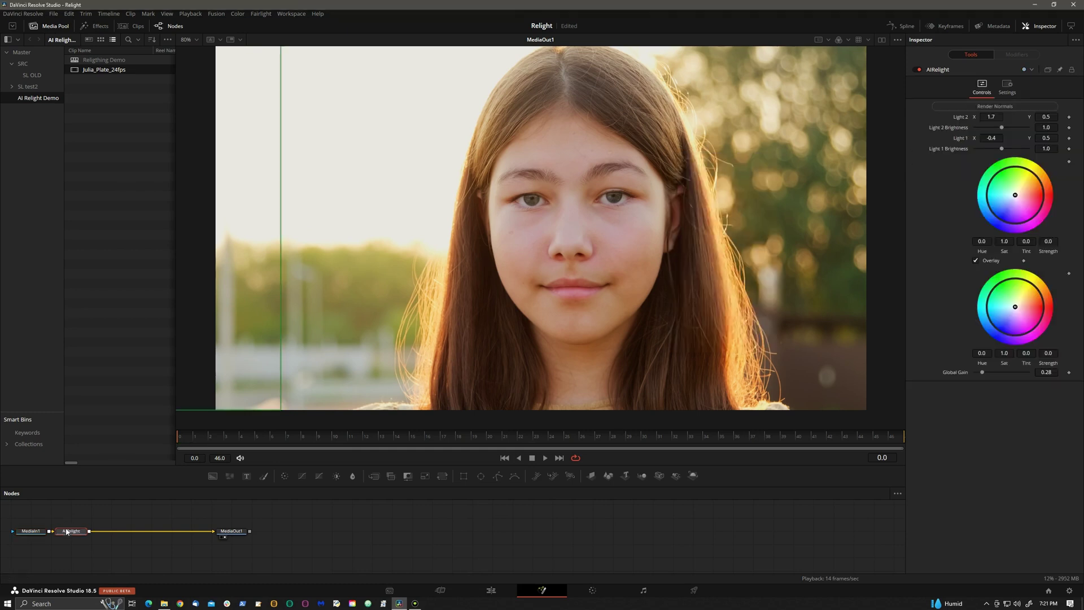
Tint one light reddish and the other teal, moving Light 2 toward the forehead and Light 1 to the left cheek.
left_click_drag(1017, 197, 1026, 194)
left_click_drag(1015, 308, 1001, 309)
mouse_move(678, 224)
left_mouse_down()
mouse_move(603, 172)
mouse_move(561, 170)
mouse_move(643, 252)
mouse_move(632, 289)
mouse_move(664, 223)
left_mouse_up()
left_click_drag(439, 227, 467, 263)
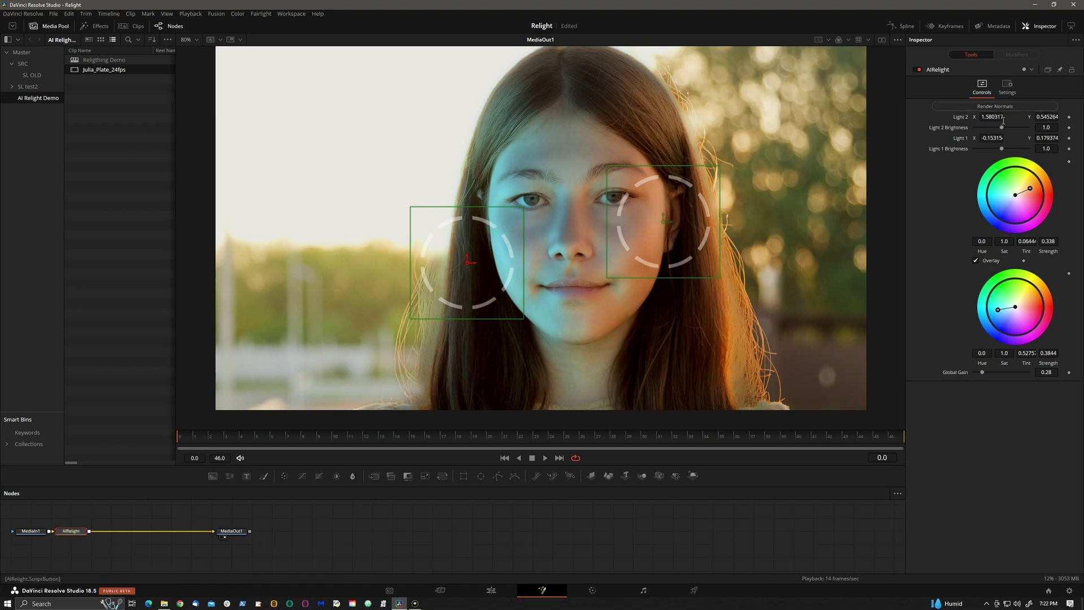
Brighten Light 2 to 1.32, reposition both lights, and make the cheek light neutral at 0.64.
left_click_drag(1002, 129, 1004, 128)
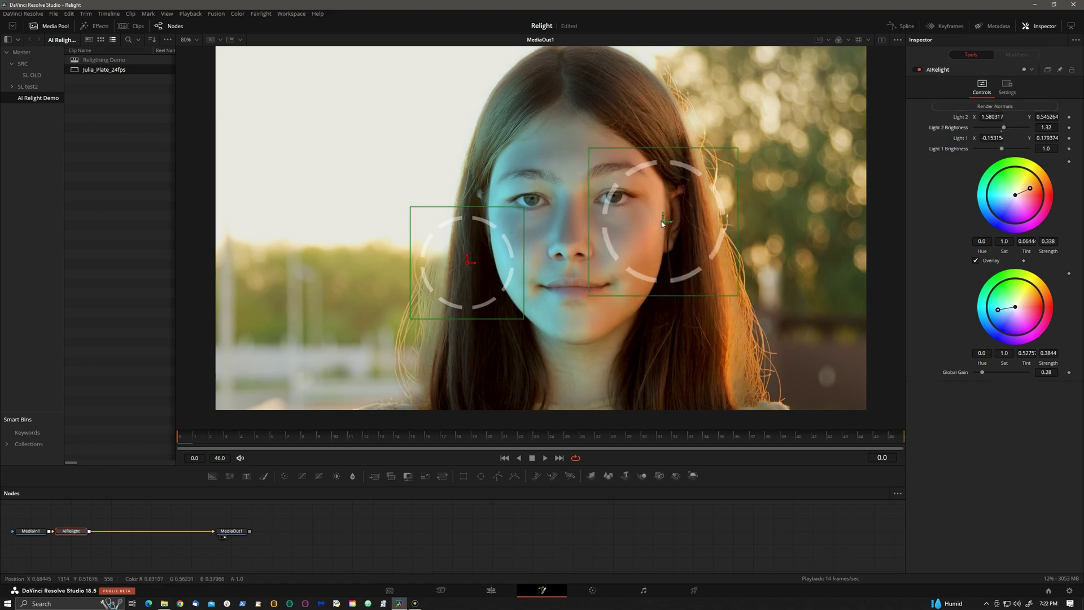
left_click_drag(665, 223, 670, 201)
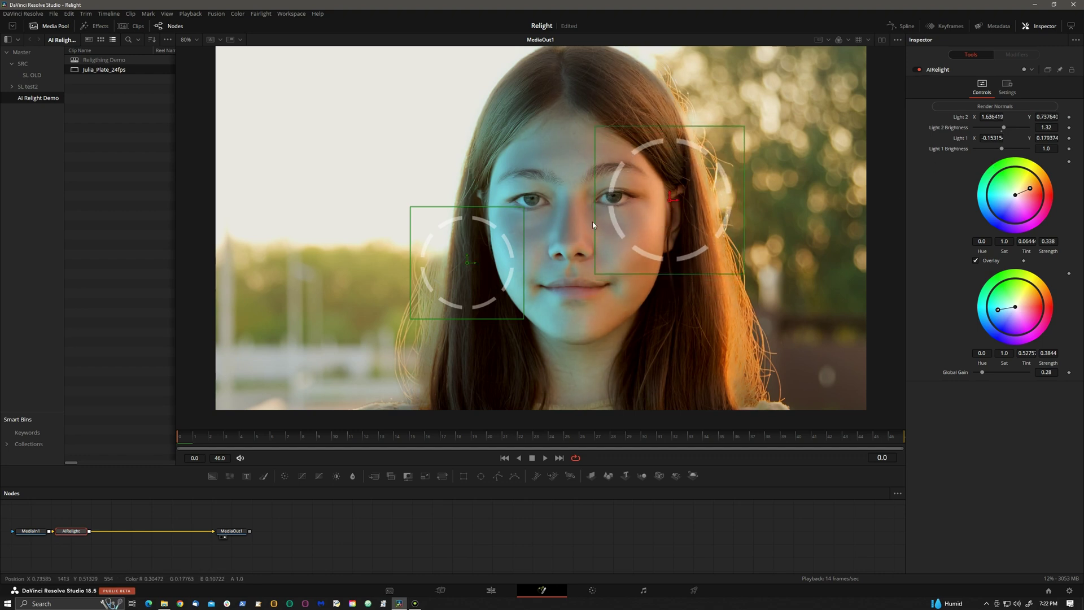
left_click_drag(464, 263, 477, 272)
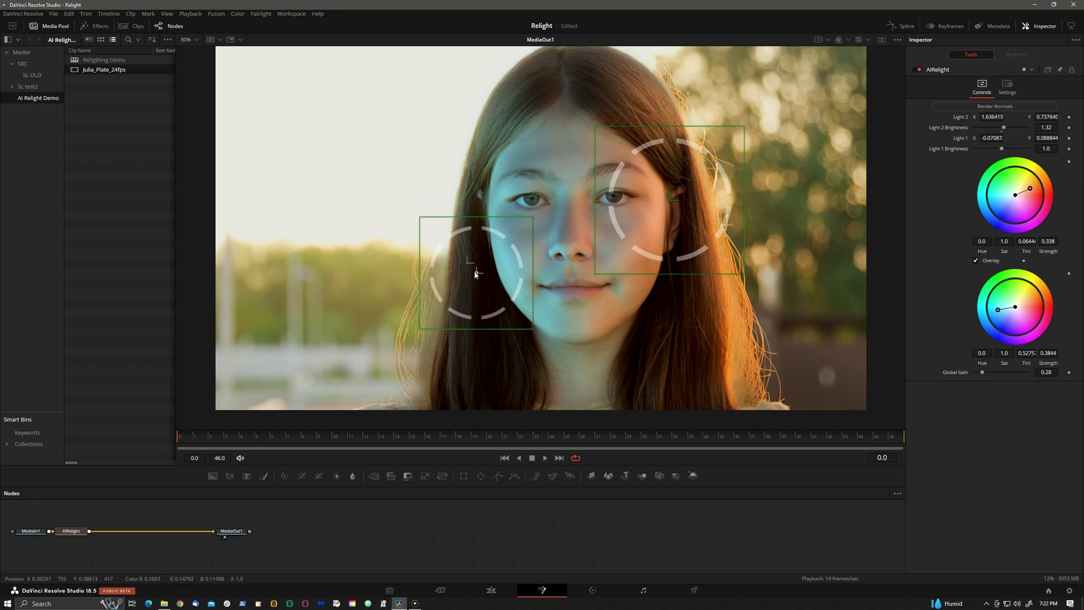
left_click_drag(997, 309, 1020, 307)
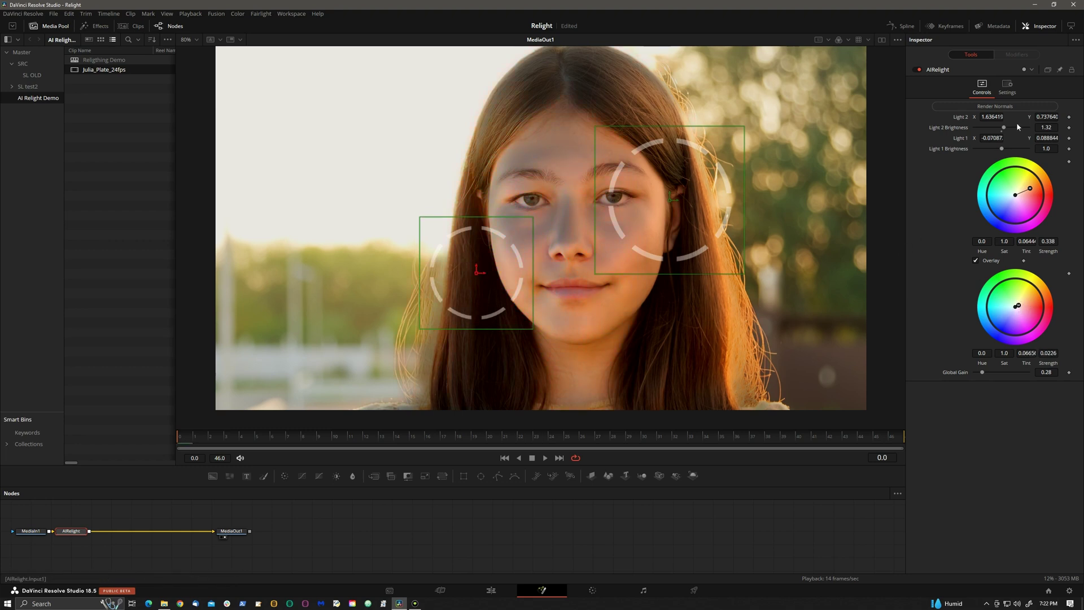
left_click_drag(999, 149, 994, 151)
Nudge the large light's tint, raise it to 2.4, move the small light up, and set Global Gain 0.231.
left_click_drag(1029, 188, 1027, 186)
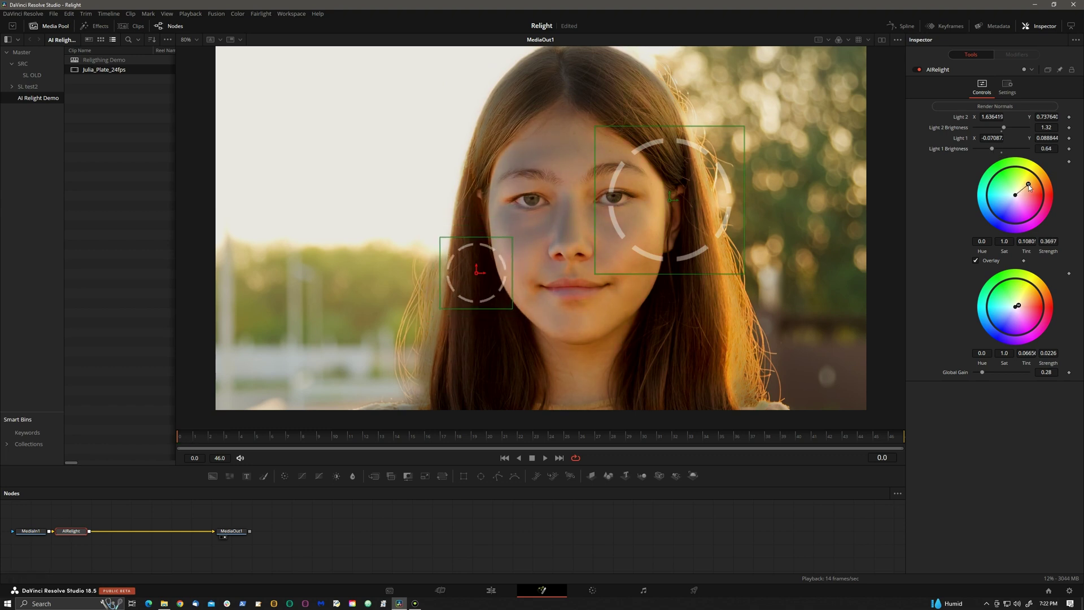
left_click_drag(1002, 130, 989, 149)
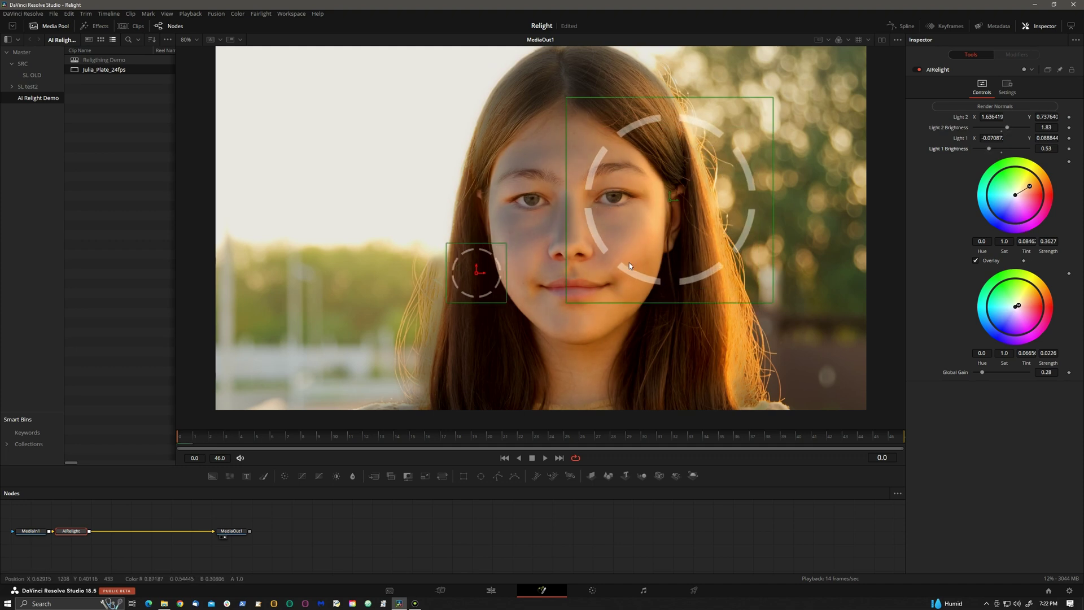
left_click_drag(477, 274, 473, 250)
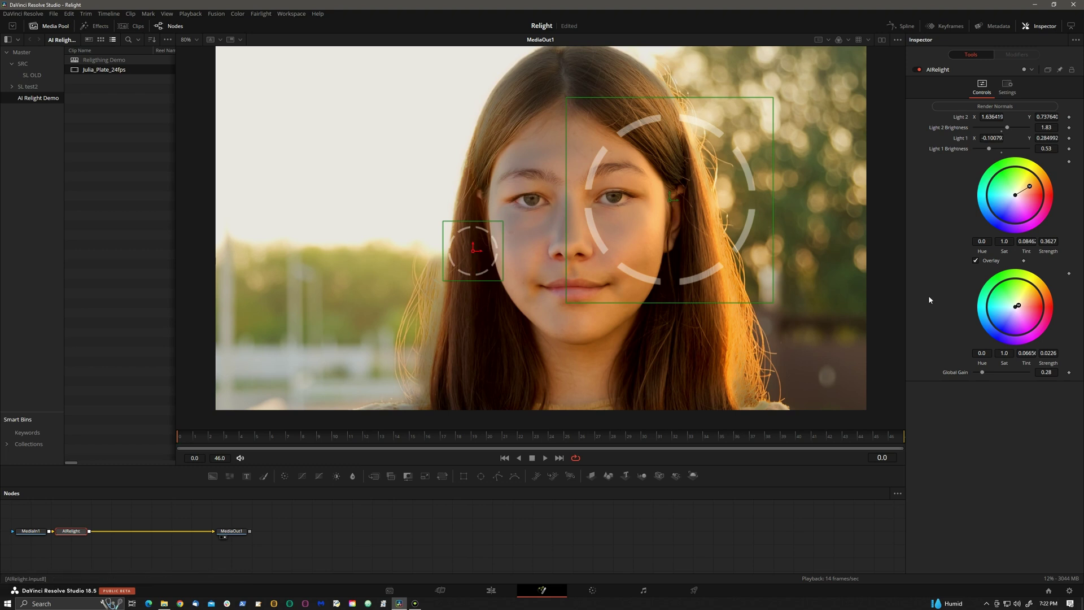
left_click(1048, 372)
type("0.231")
key("Return")
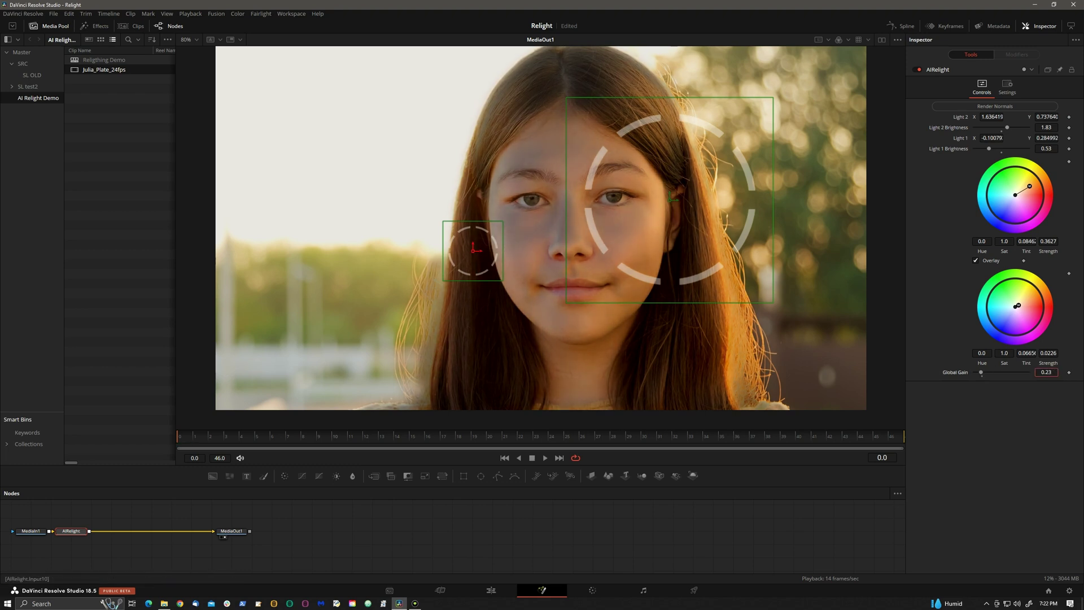
left_click_drag(1007, 127, 1010, 128)
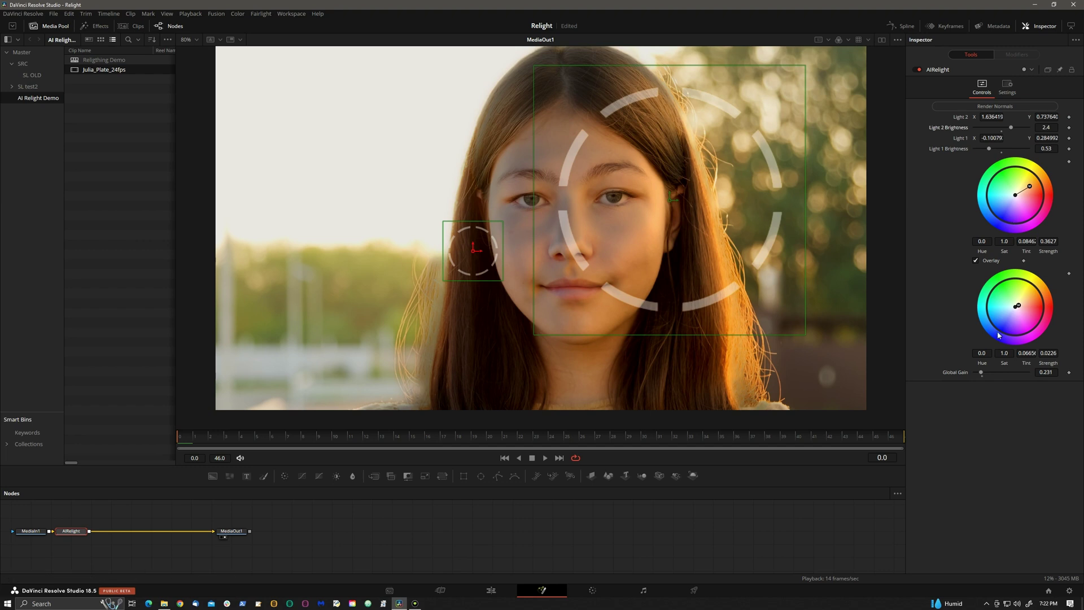
Turn off the light overlays and play back the clean relit face from MediaOut1.
left_click(977, 259)
key("space")
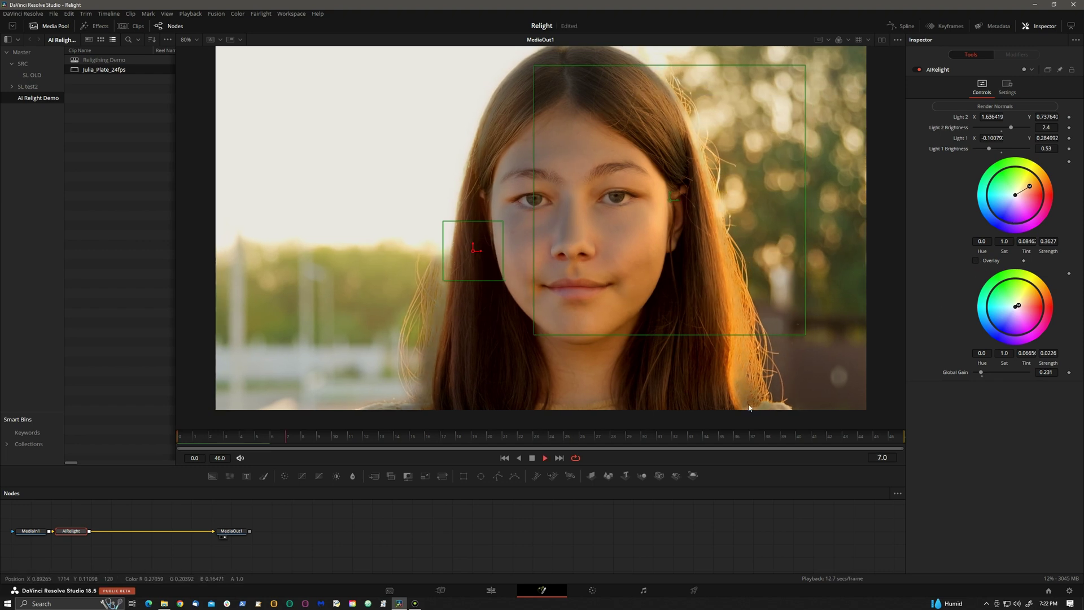
left_click(231, 531)
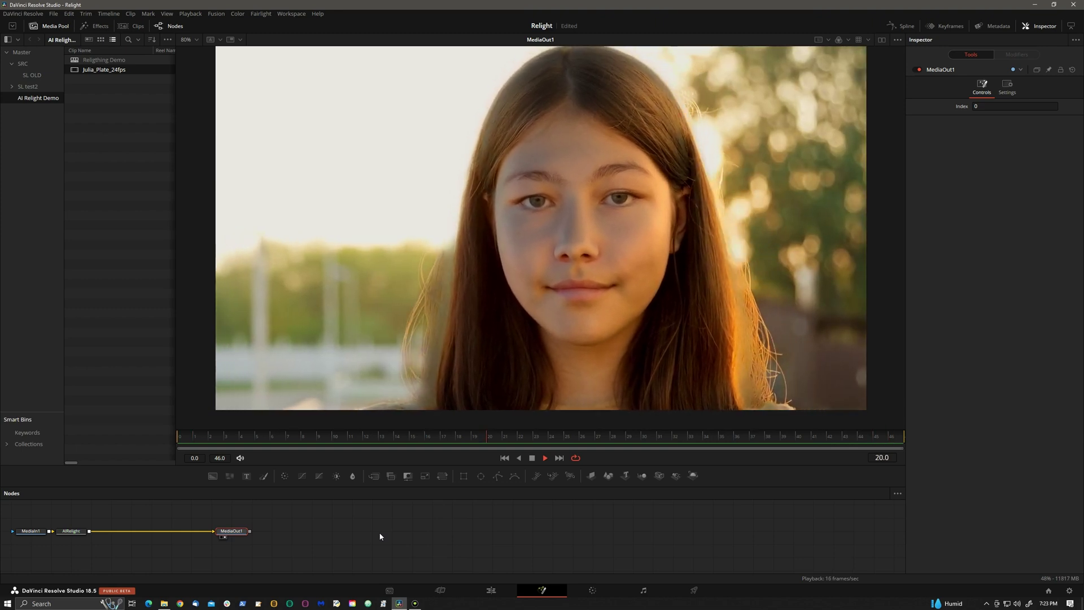
Select the AIRelight node and toggle it off and on to compare with the original.
left_click(71, 531)
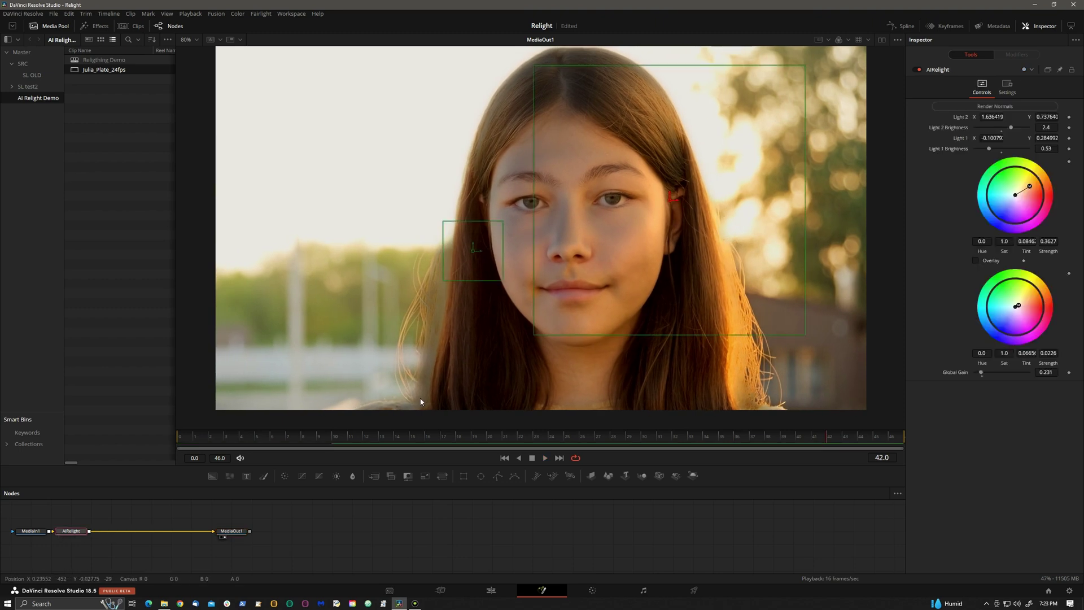
left_click(916, 69)
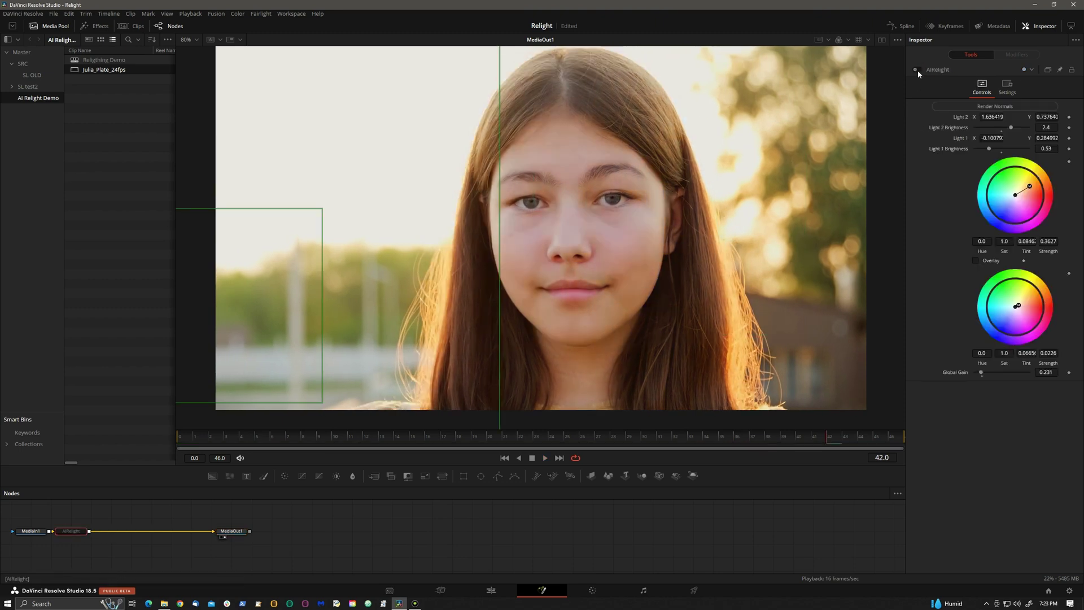
left_click(916, 69)
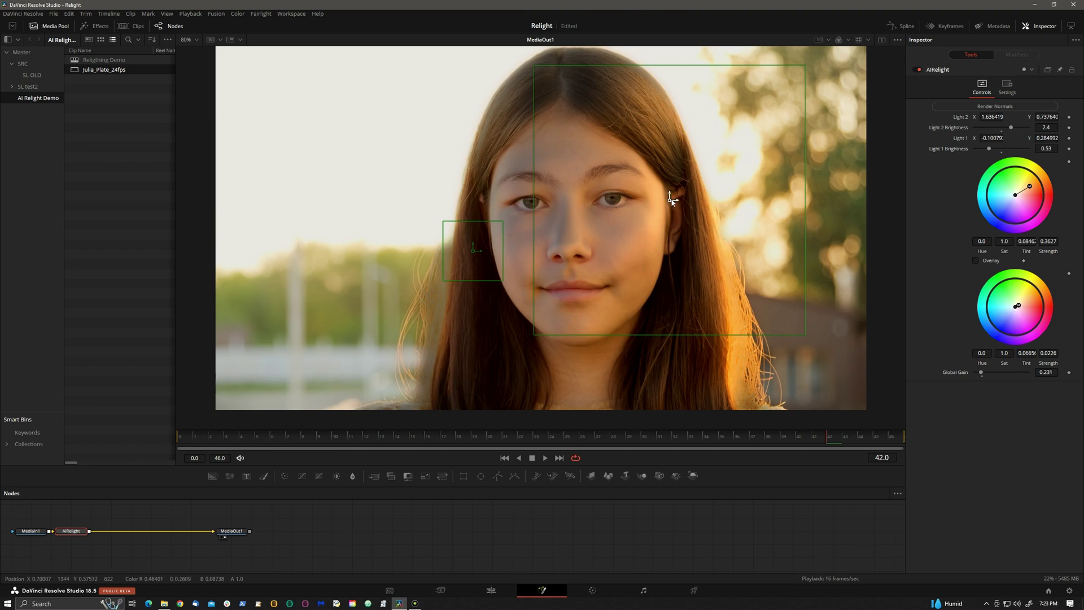
Make Light 2 red at brightness 1.51 and Light 1 teal, placed over the left eye.
left_click_drag(671, 201, 667, 205)
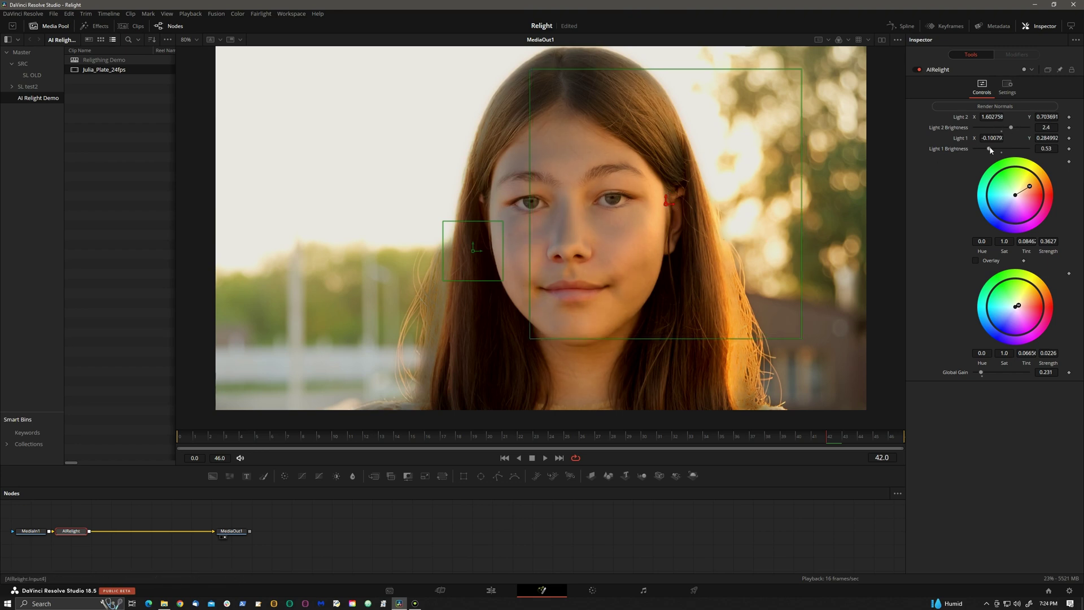
left_click_drag(1011, 127, 1005, 127)
left_click_drag(1029, 185, 1033, 192)
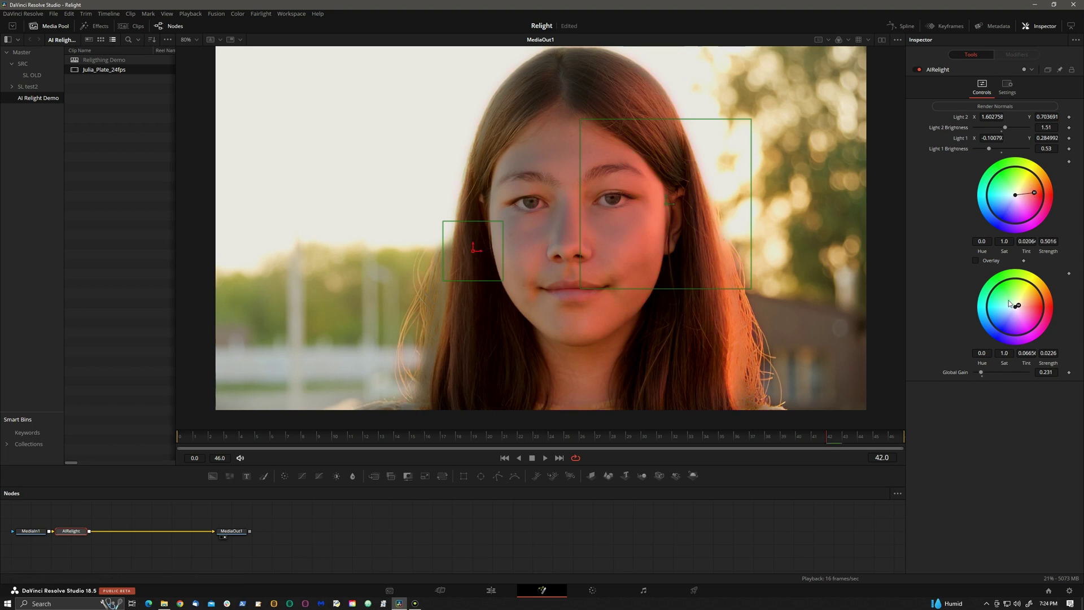
left_click_drag(1005, 322, 993, 302)
left_click_drag(477, 249, 526, 194)
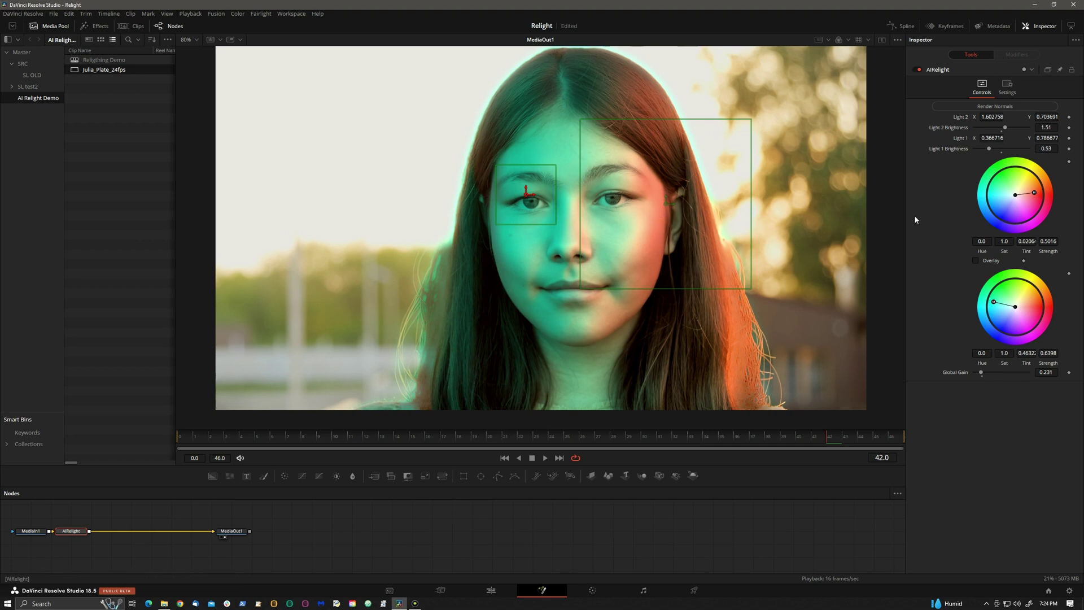
Keyframe Light 2 at frame 0, then at the last frame move red light to chin, teal to right eye, and play.
key("Home")
left_click(1069, 117)
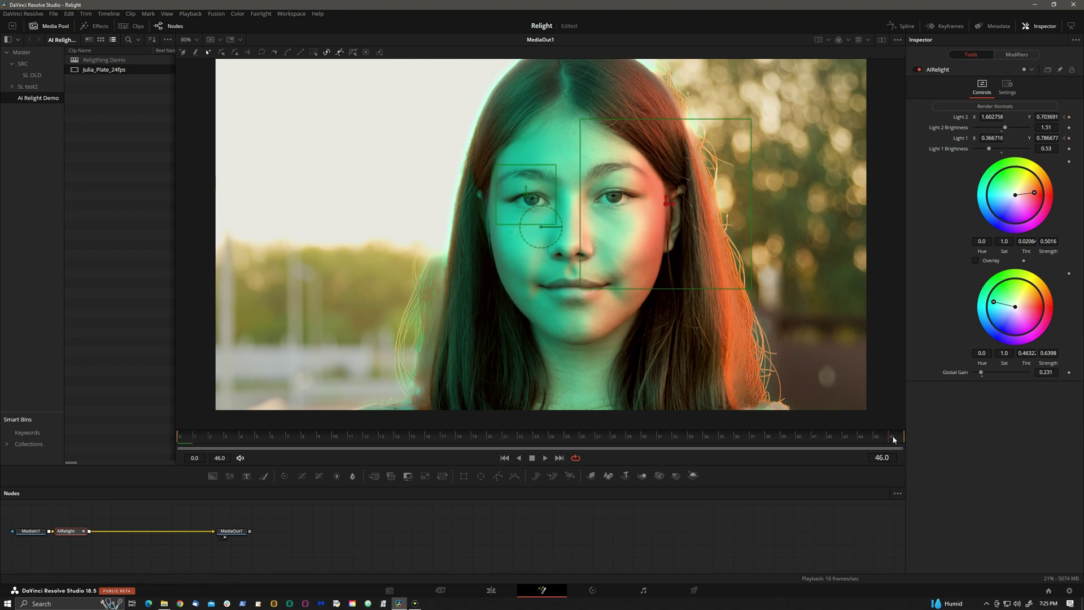
key("End")
left_click_drag(667, 204, 604, 323)
left_click_drag(525, 200, 636, 199)
key("space")
left_click(869, 326)
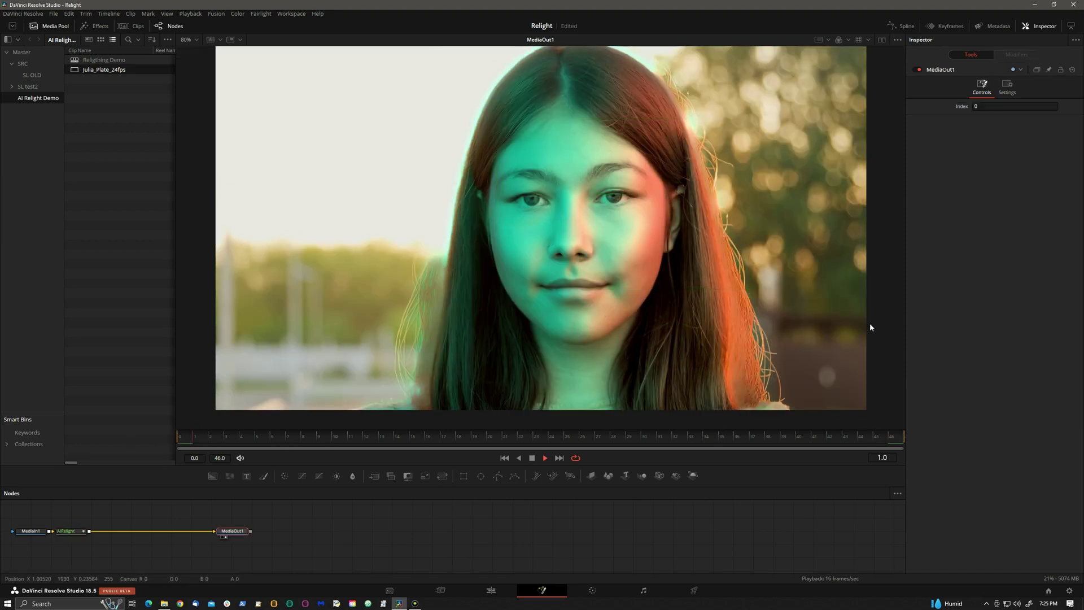